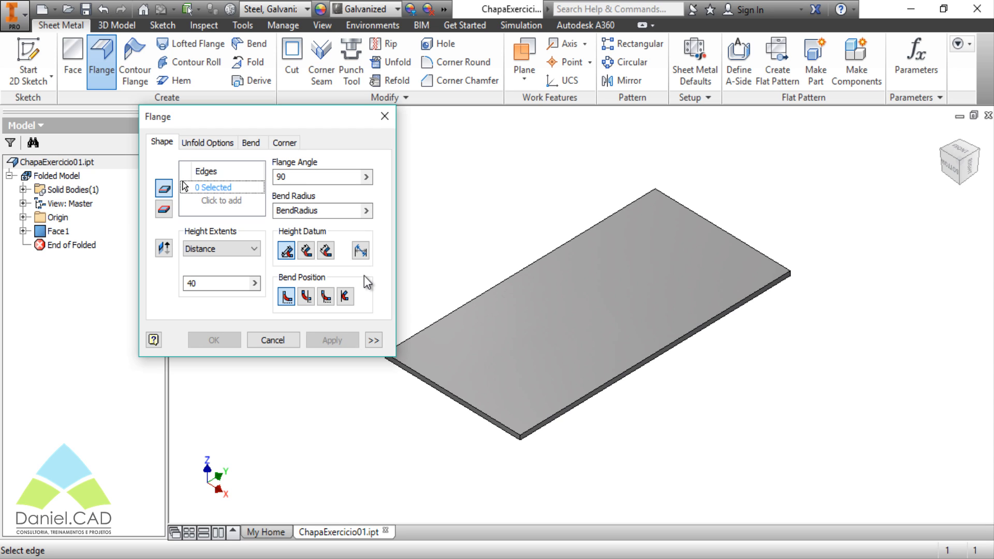
- Select the plate's long back edge for the flange and set its width extents type to Width
middle_drag(444, 282, 495, 257)
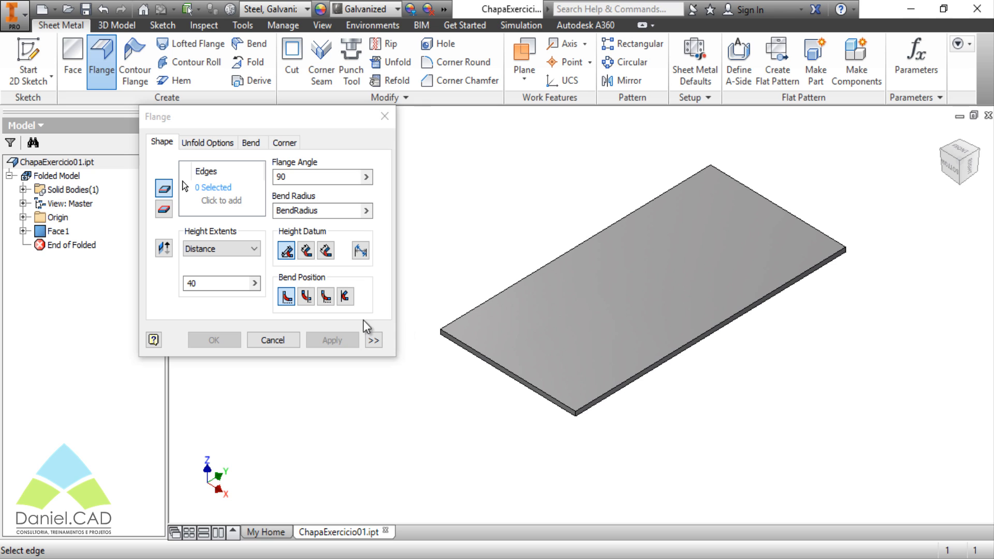
click(478, 307)
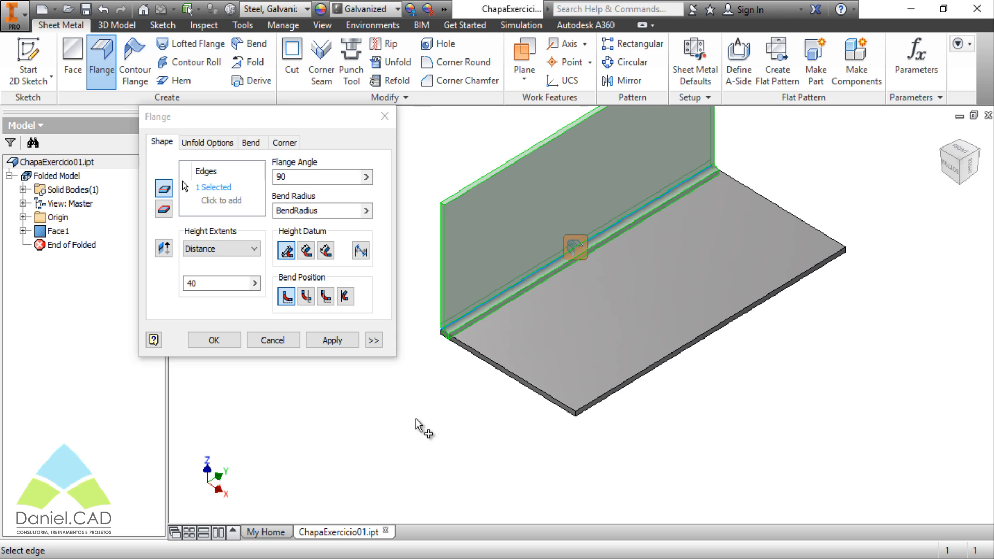
middle_drag(441, 355, 421, 387)
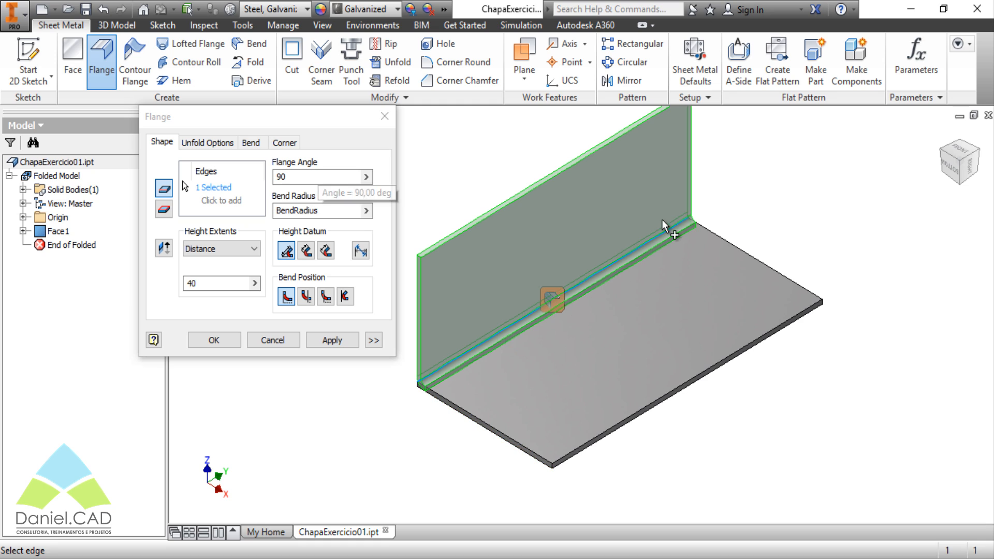
click(378, 344)
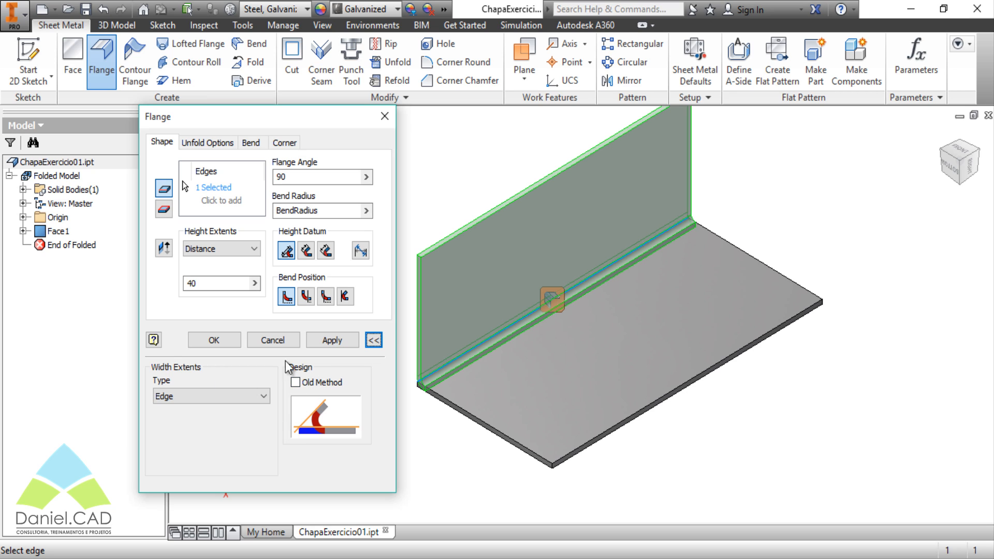
click(234, 397)
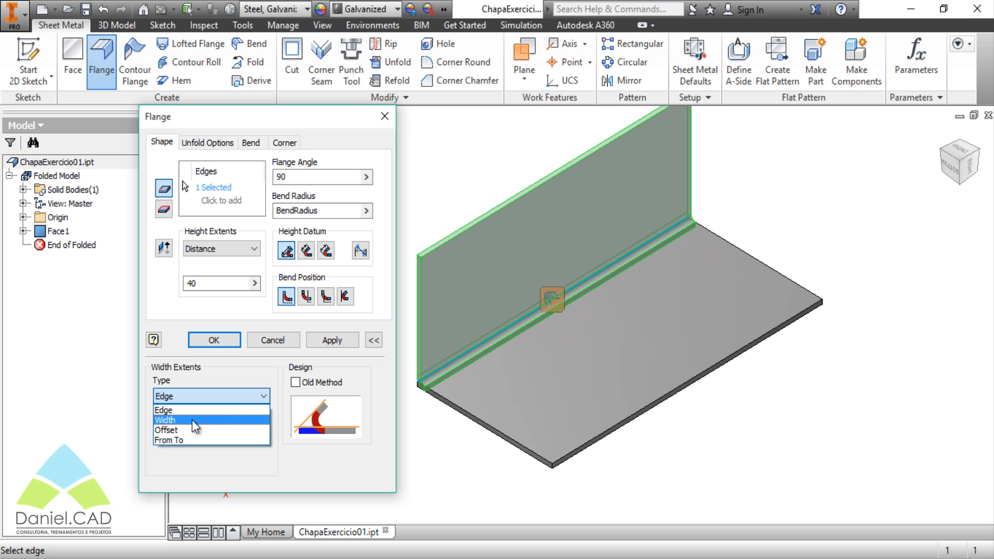
click(192, 420)
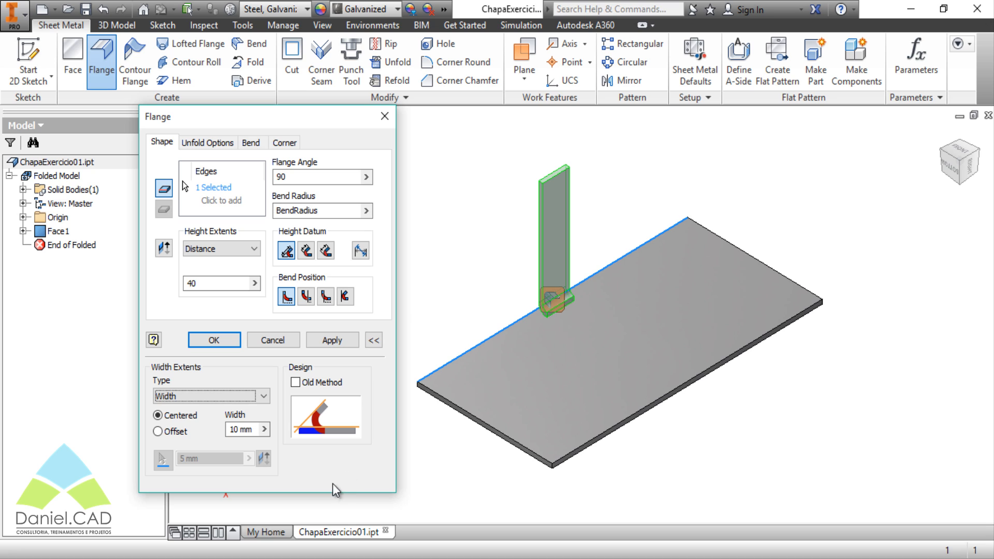
- Try centered flange widths of 40, 100 and 90 mm on the selected edge
middle_drag(466, 404, 474, 417)
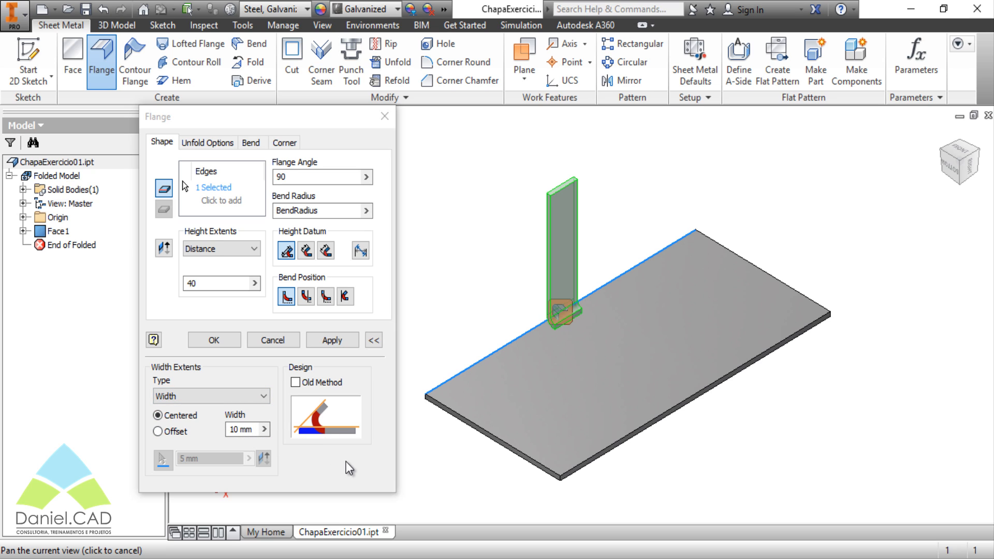
click(255, 432)
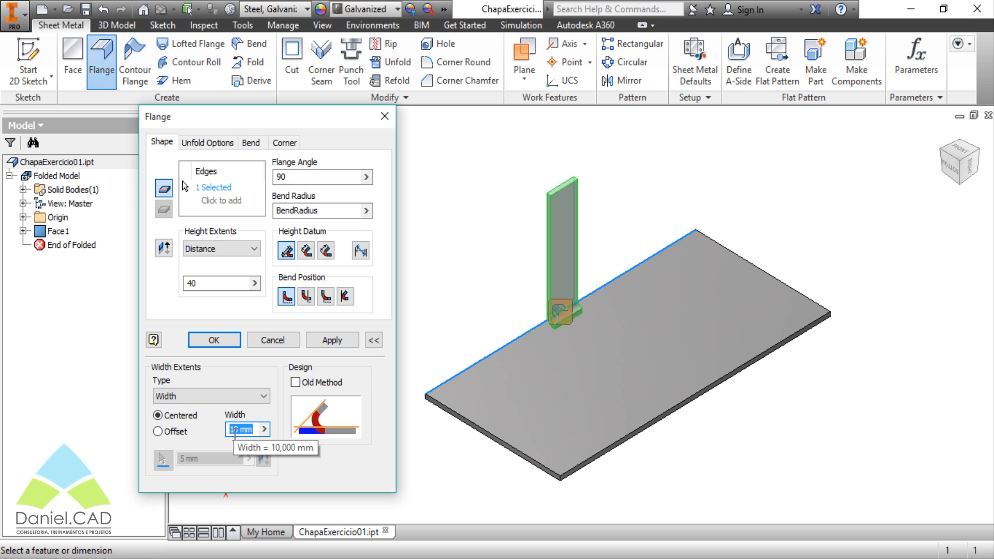
text(40)
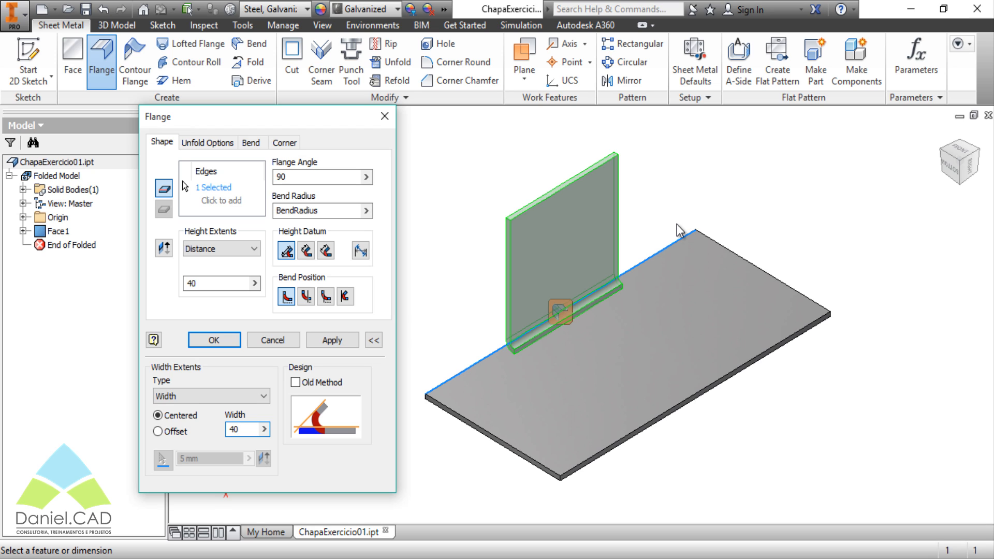
drag(253, 429, 220, 437)
text(100)
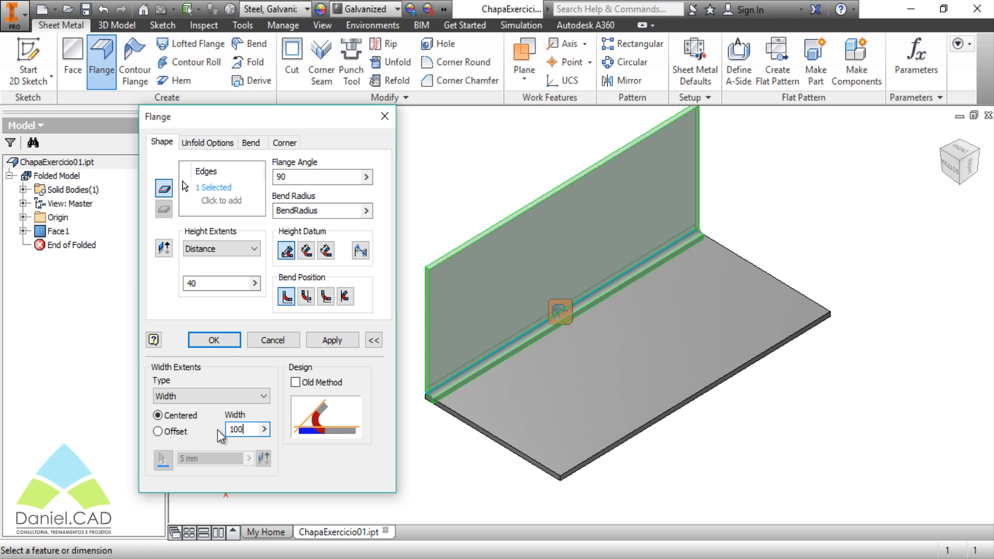
key(BackSpace)
text(90)
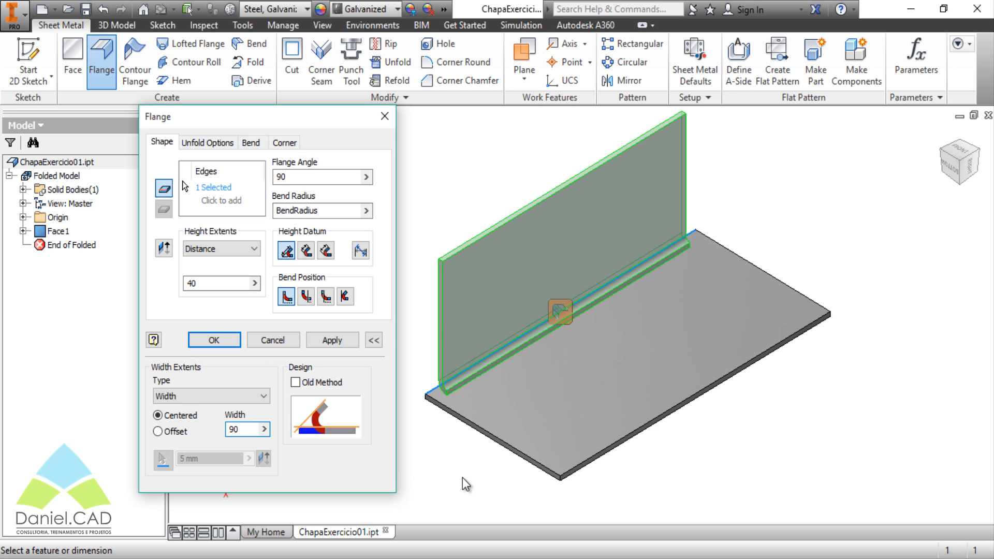
- Switch the flange to Offset placement with a 40 mm width, starting from the plate's short front face, and flip the offset onto the plate
click(175, 431)
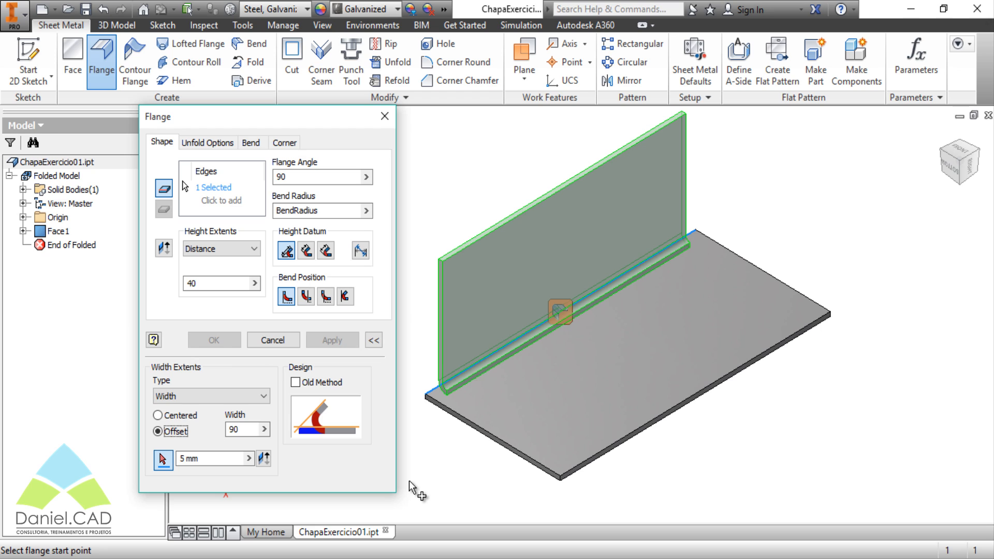
click(230, 431)
text(40)
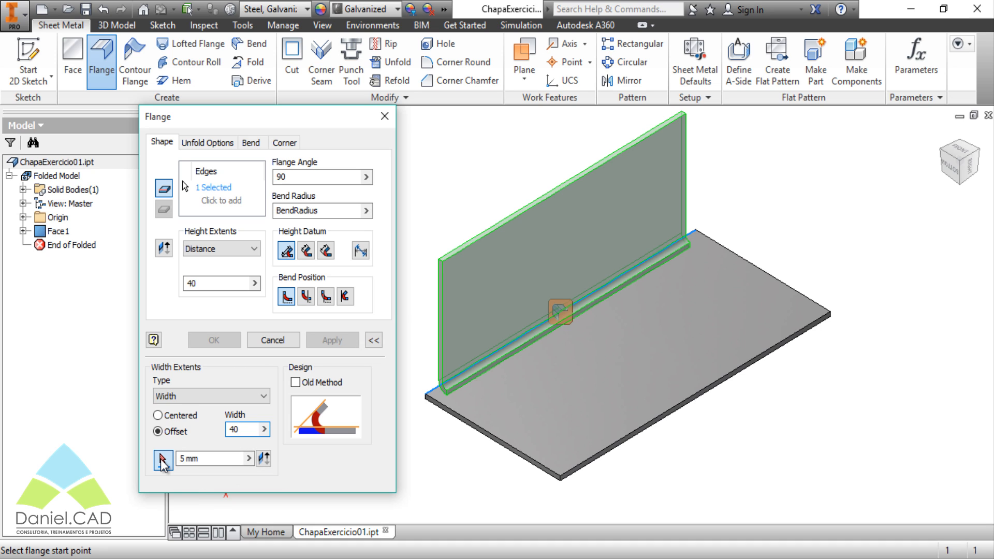
click(431, 404)
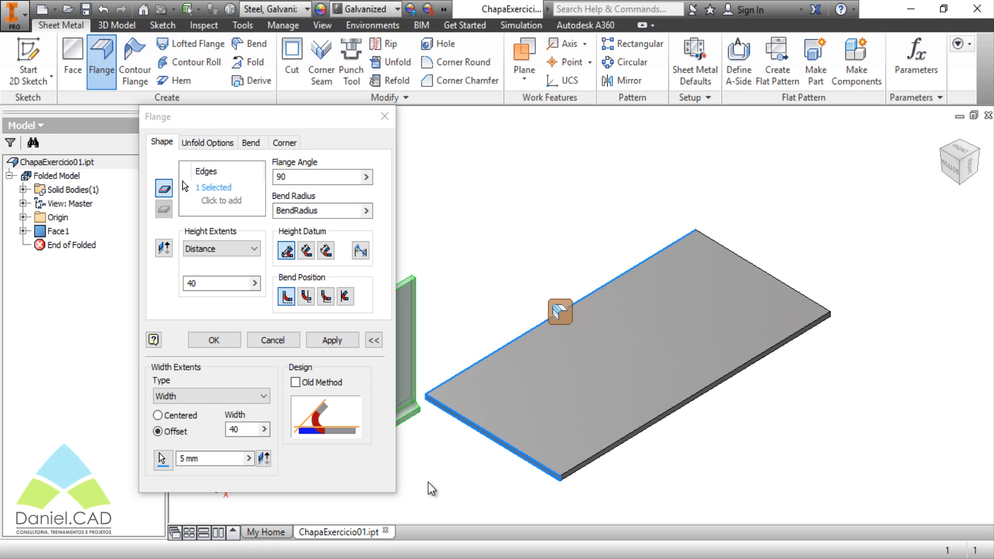
click(264, 458)
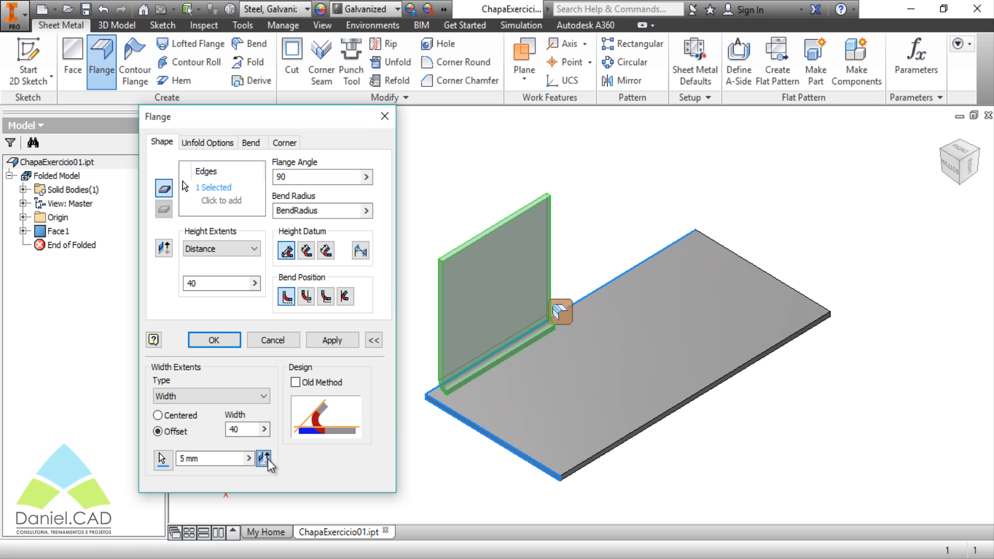
- Set the flange's offset from the plate's short front face to 10 mm
scroll(468, 448, down, 2)
middle_drag(468, 449, 512, 479)
scroll(439, 440, down, 3)
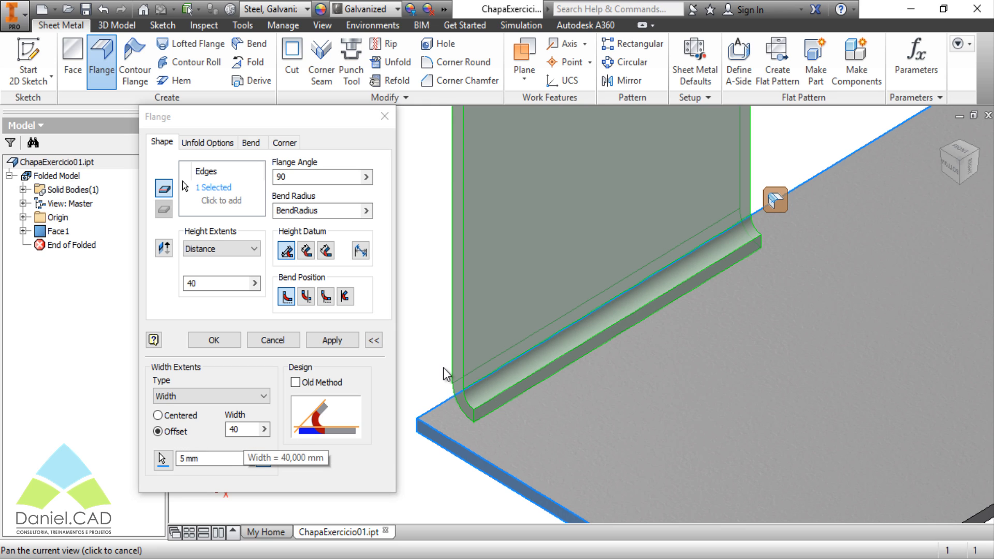
scroll(442, 395, up, 2)
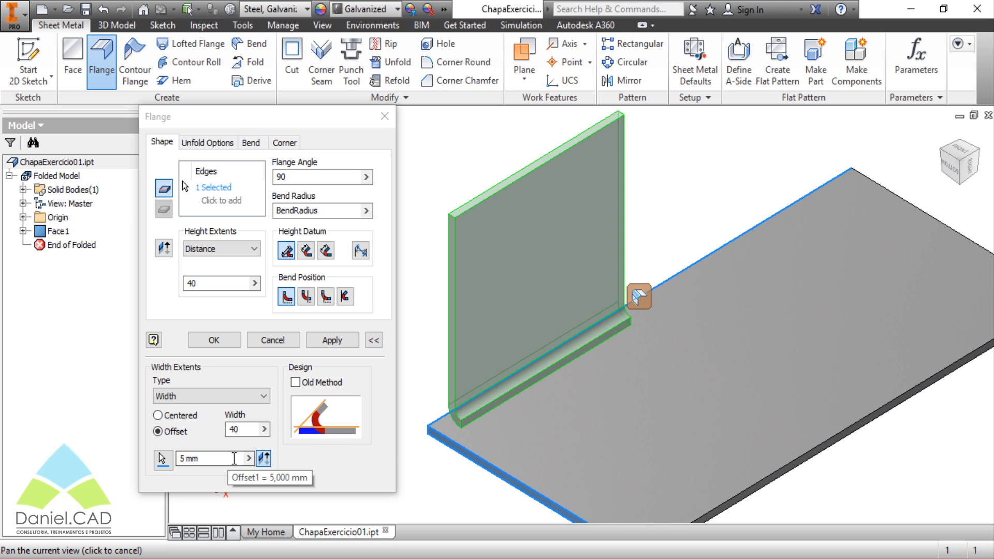
click(212, 458)
text(10)
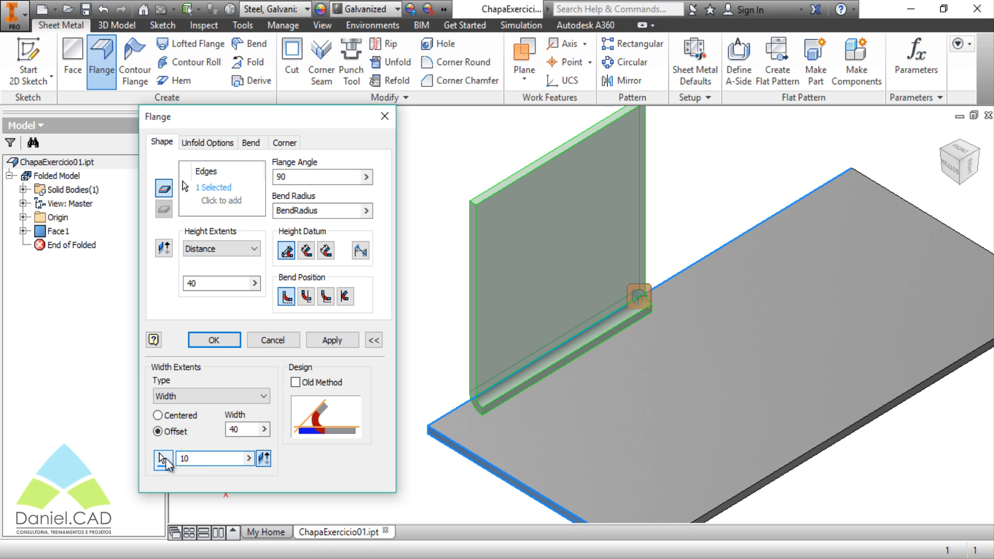
- Try flange offsets of 30, 100 and 80 mm along the plate's long edge
double_click(211, 458)
text(30)
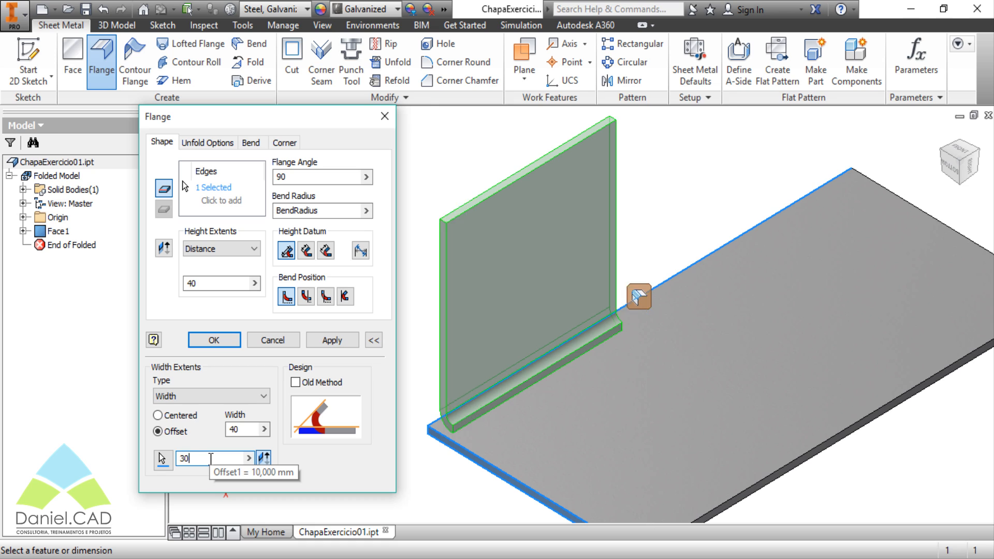
click(265, 458)
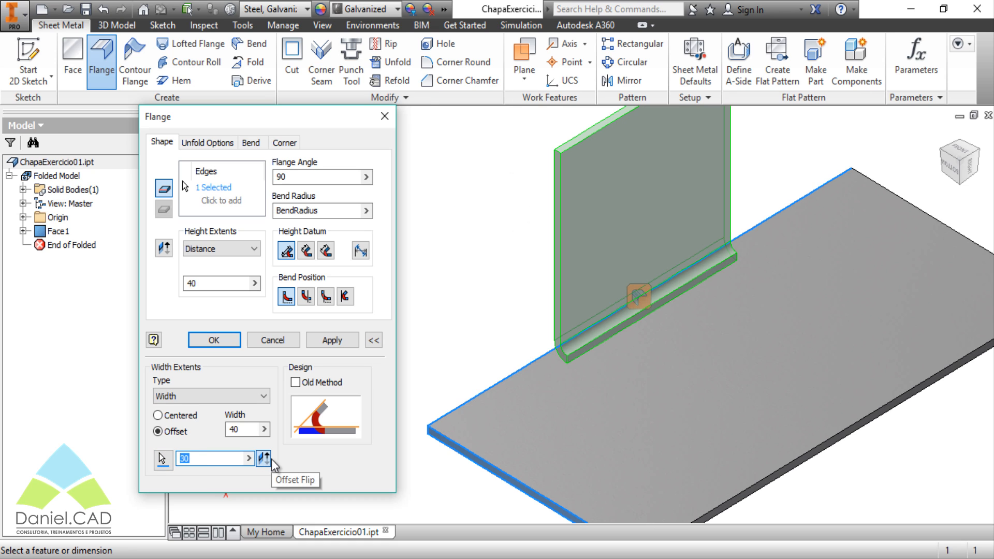
text(100)
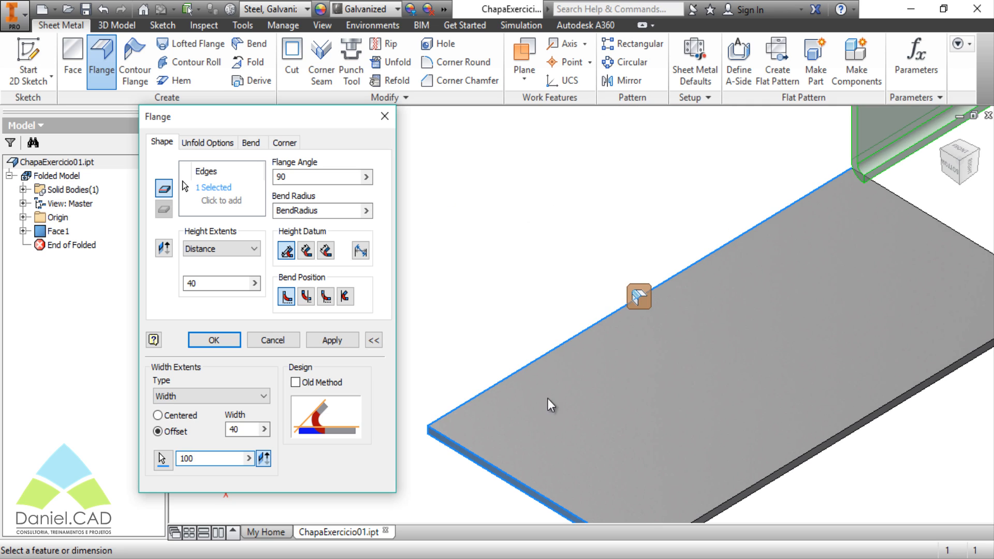
scroll(548, 399, up, 2)
click(178, 458)
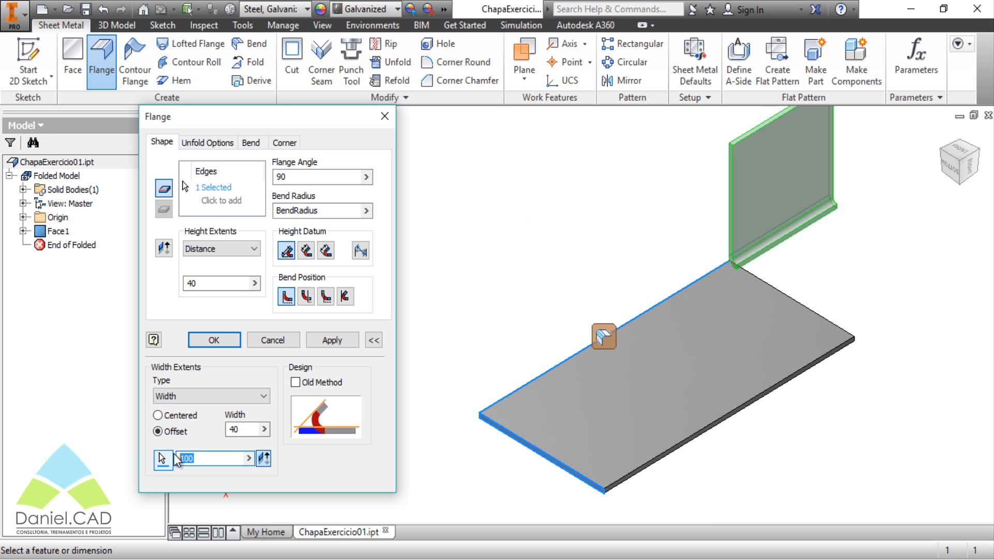
text(80)
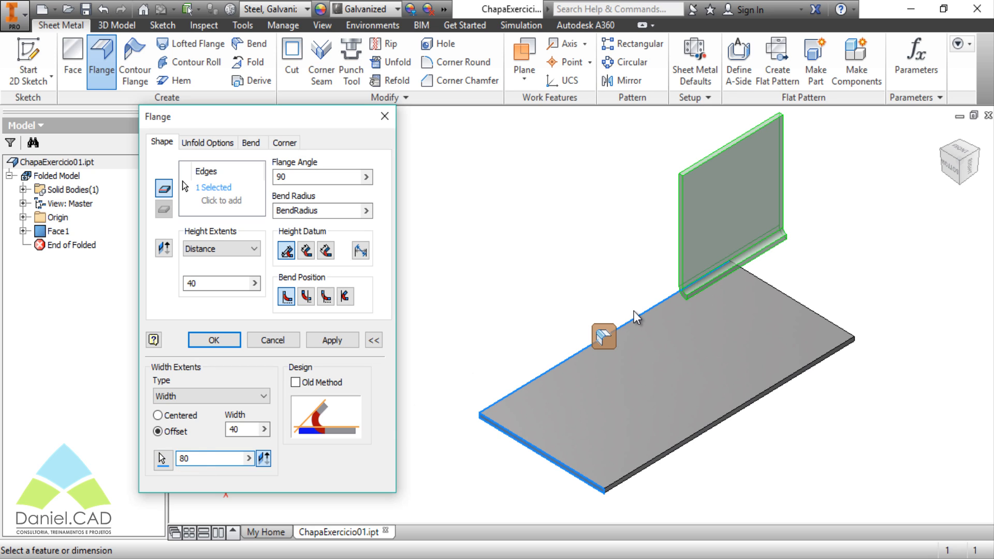
click(182, 458)
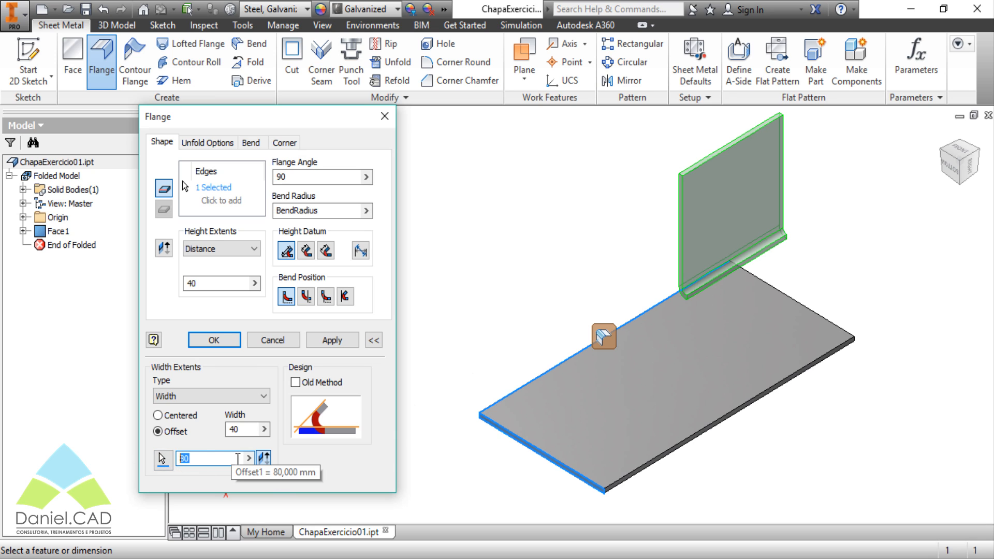
- Change the flange's width extents type to Offset, with both Offset1 and Offset2 at 10 mm
click(222, 400)
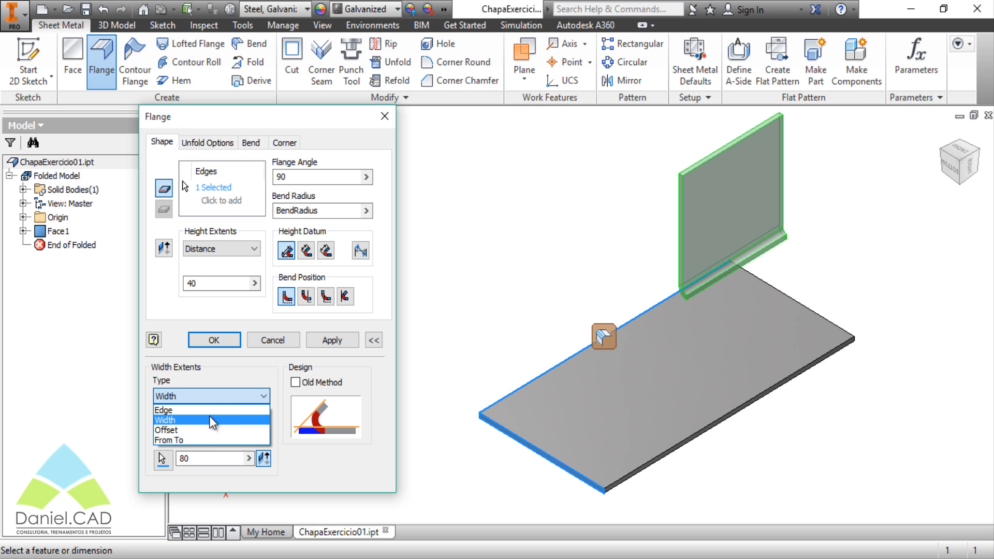
click(198, 430)
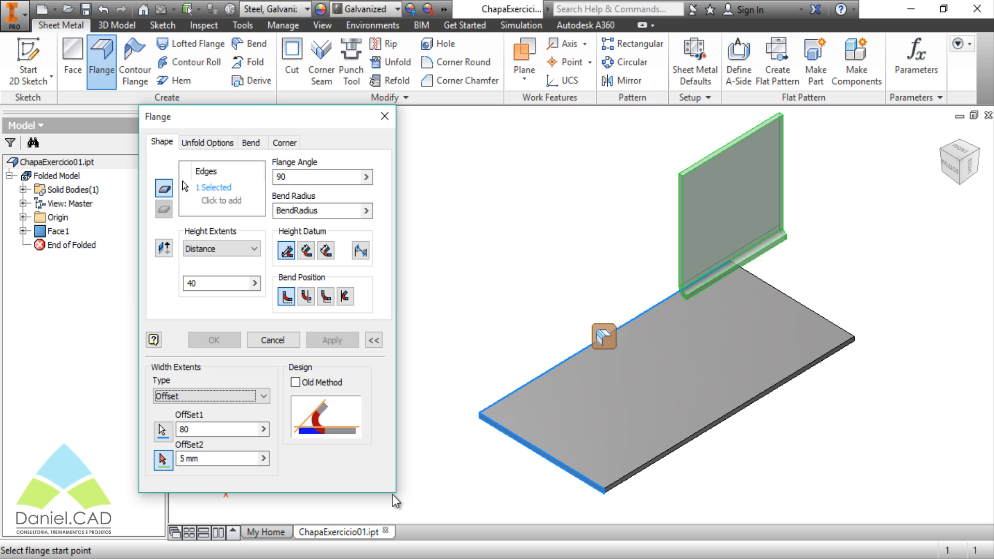
double_click(197, 429)
text(10)
double_click(238, 459)
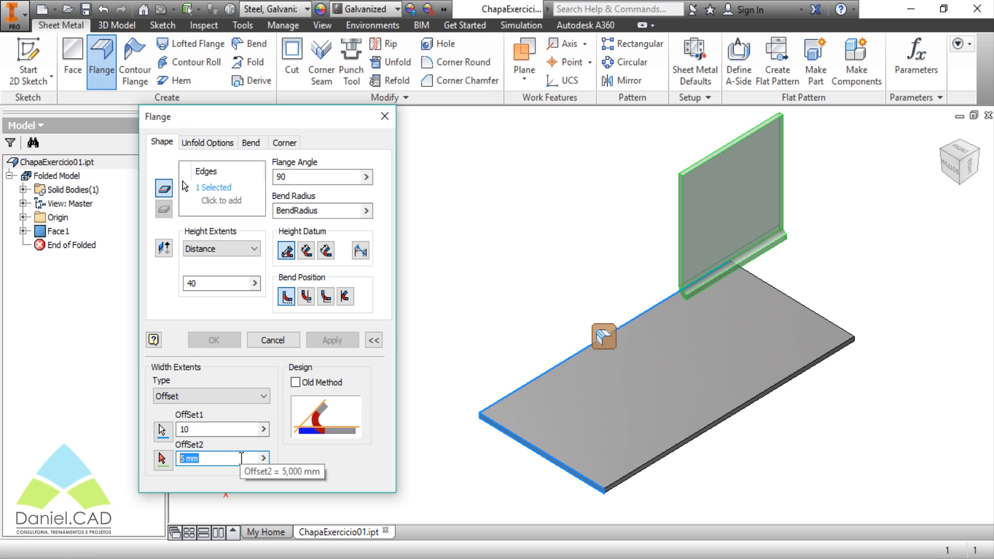
text(10)
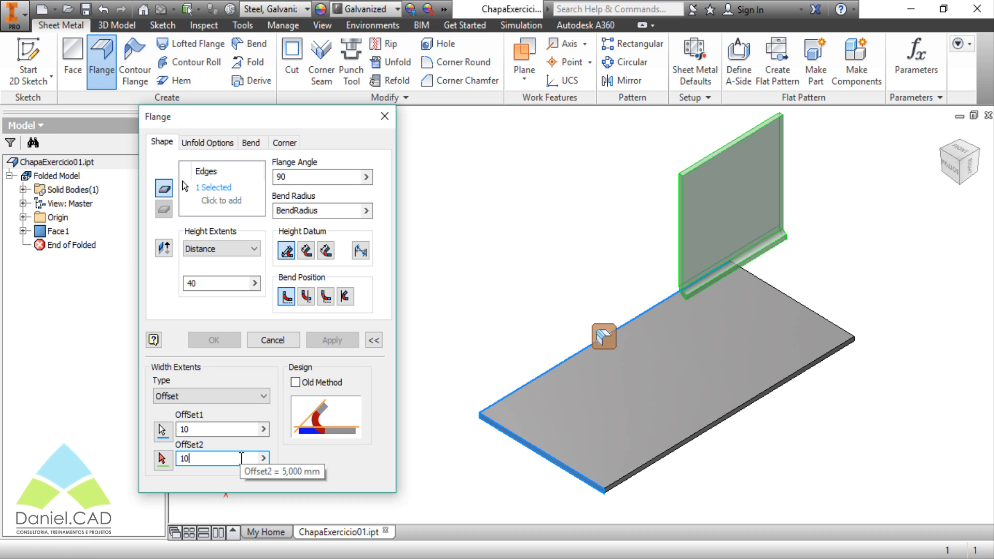
- Pick the plate's two opposite short end faces as the references for Offset1 and Offset2
click(162, 430)
click(486, 430)
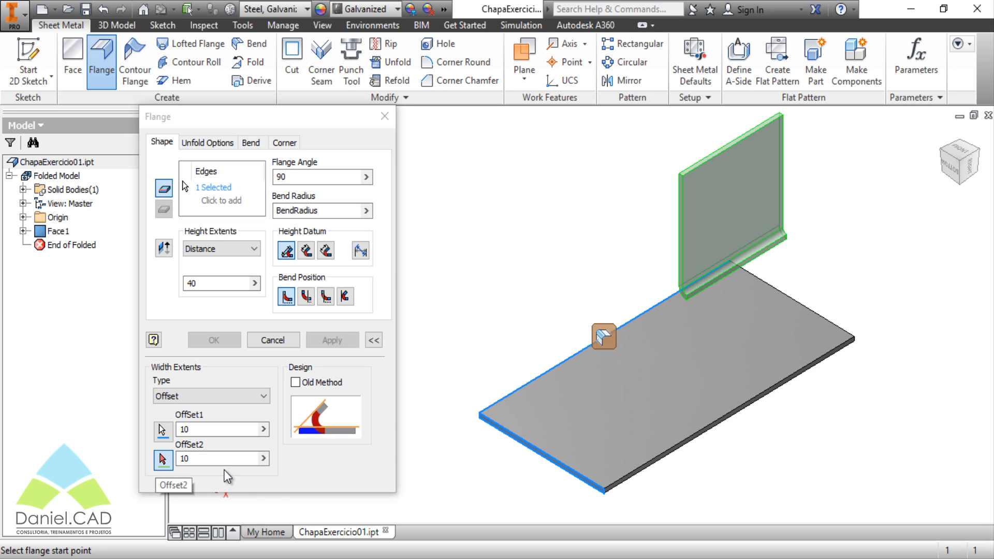
shift+middle_drag(750, 432, 764, 470)
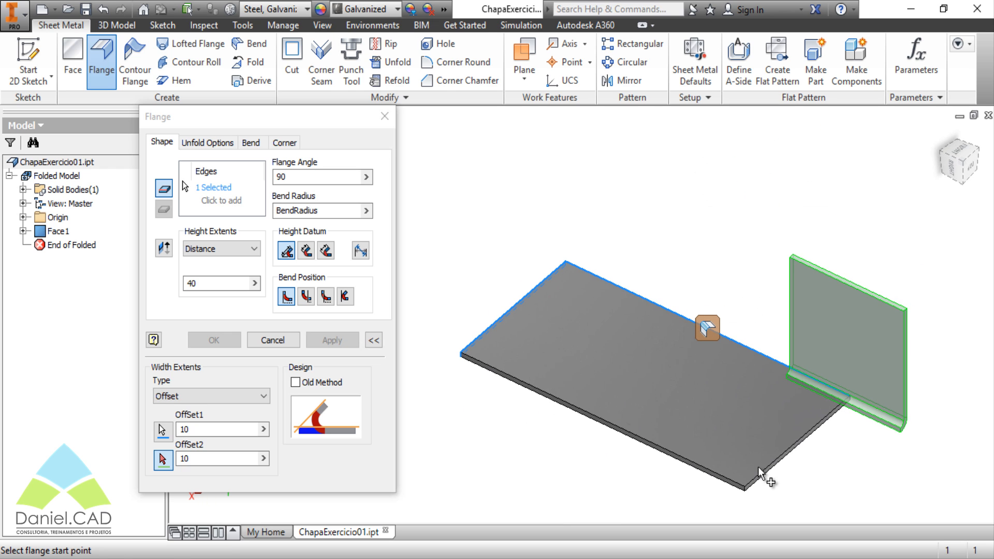
click(766, 472)
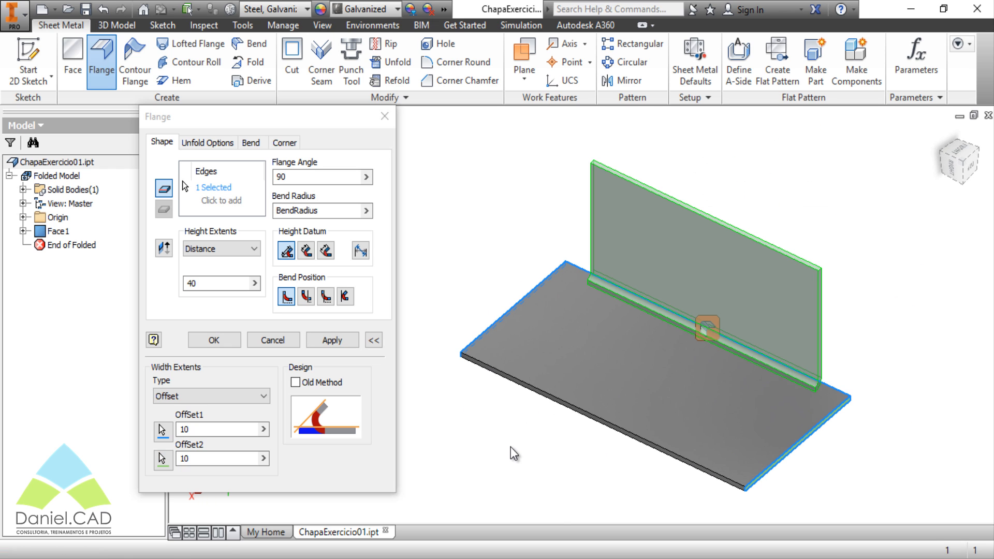
- Try an Offset1 of 20 mm, and finally set Offset1 to 0 so the flange starts at the plate's end
shift+middle_drag(528, 459, 640, 465)
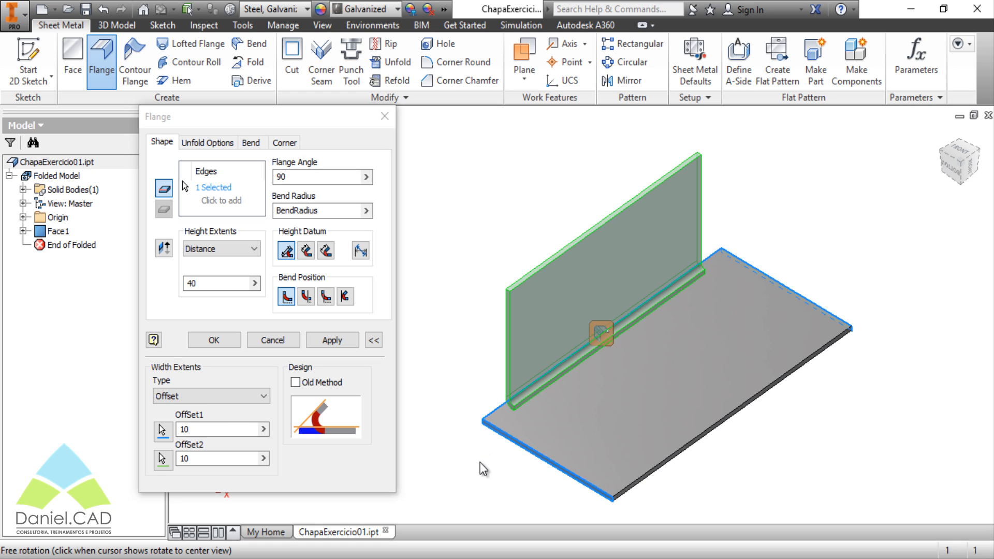
click(162, 429)
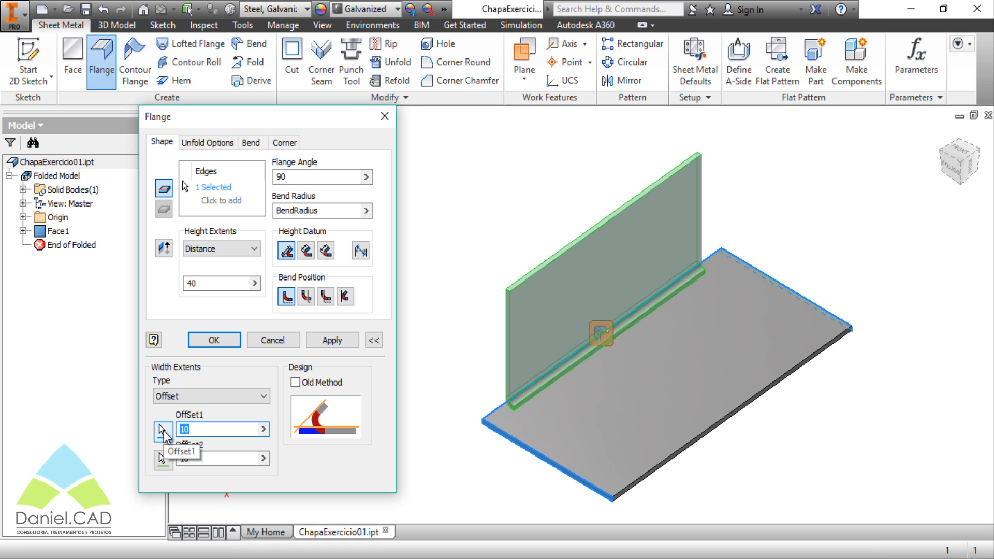
text(20)
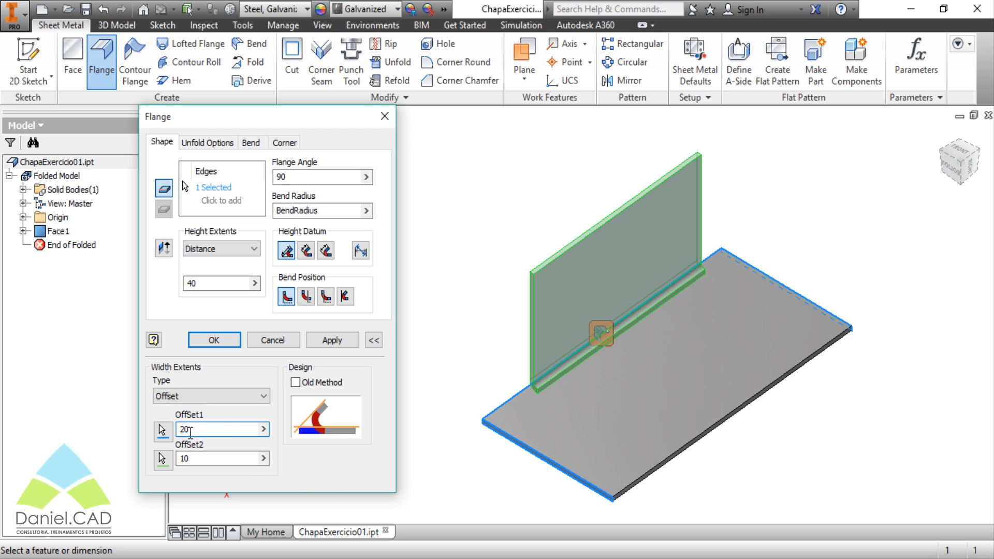
key(BackSpace)
key(BackSpace)
text(0)
key(Tab)
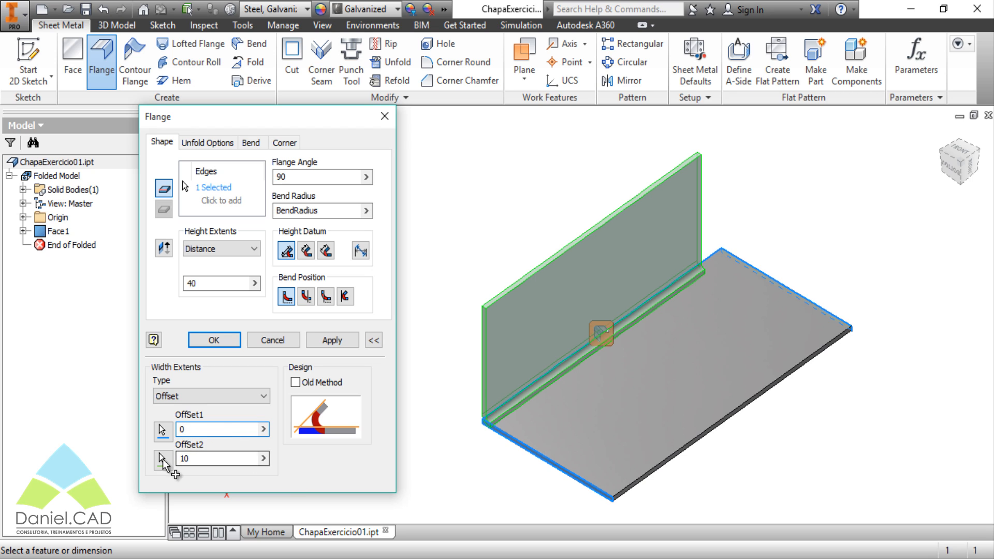
- Set Offset2 to 0 so the flange reaches the plate's far end
text(0)
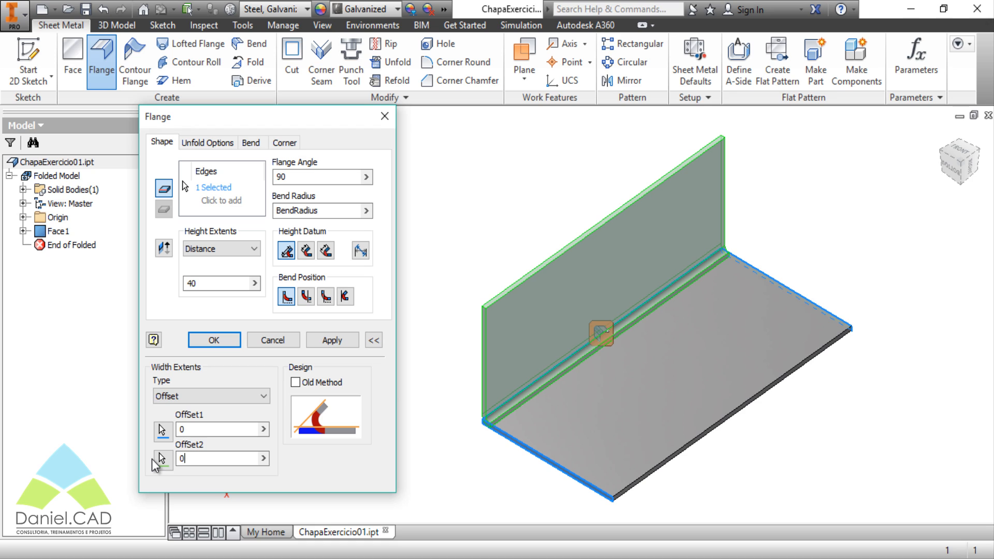
click(330, 478)
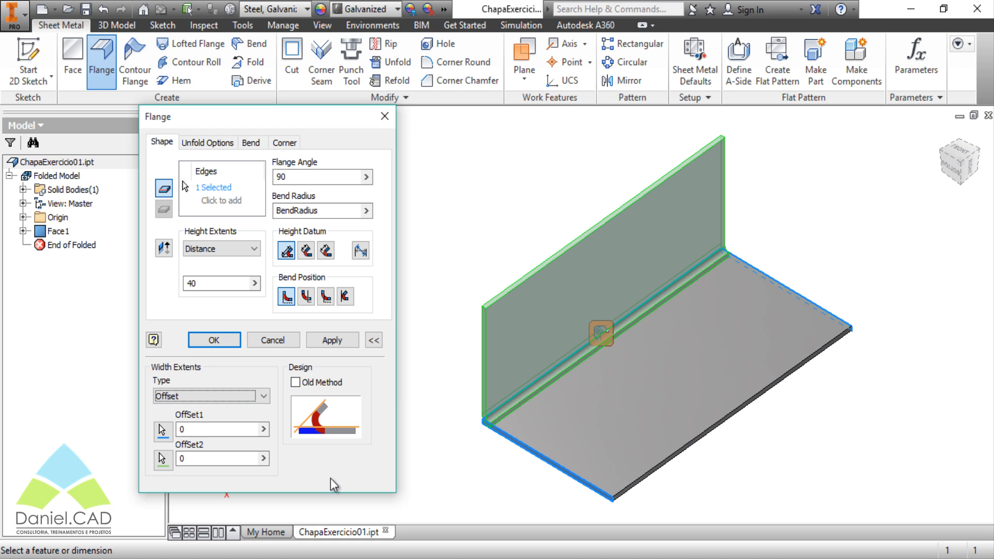
- Try the From To width extents type, using the plate's two opposite short end faces as the flange limits
click(263, 396)
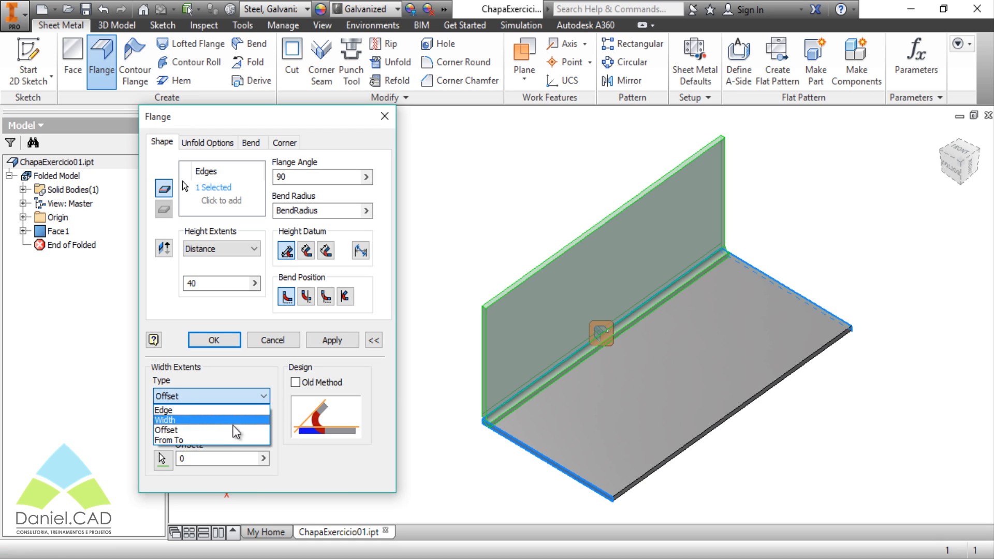
click(213, 440)
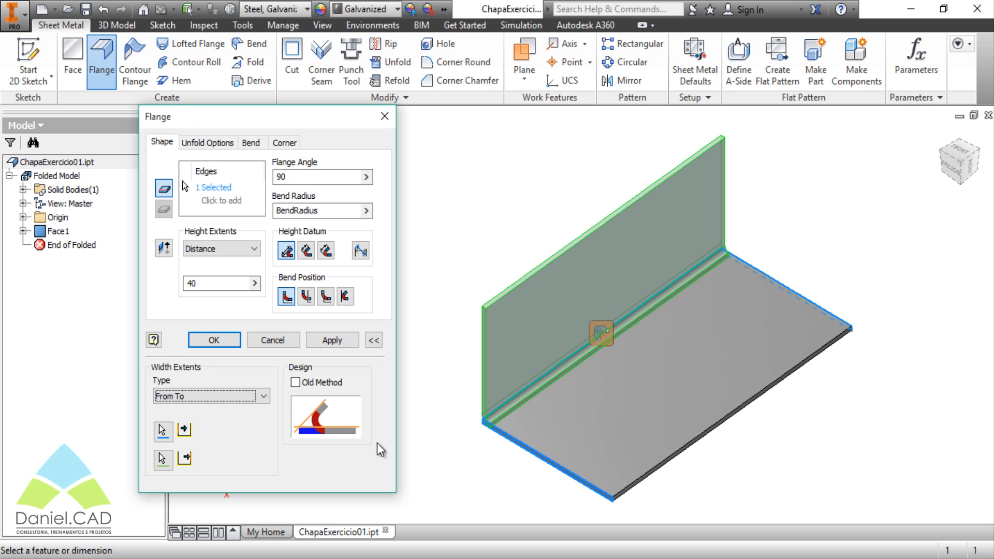
click(163, 431)
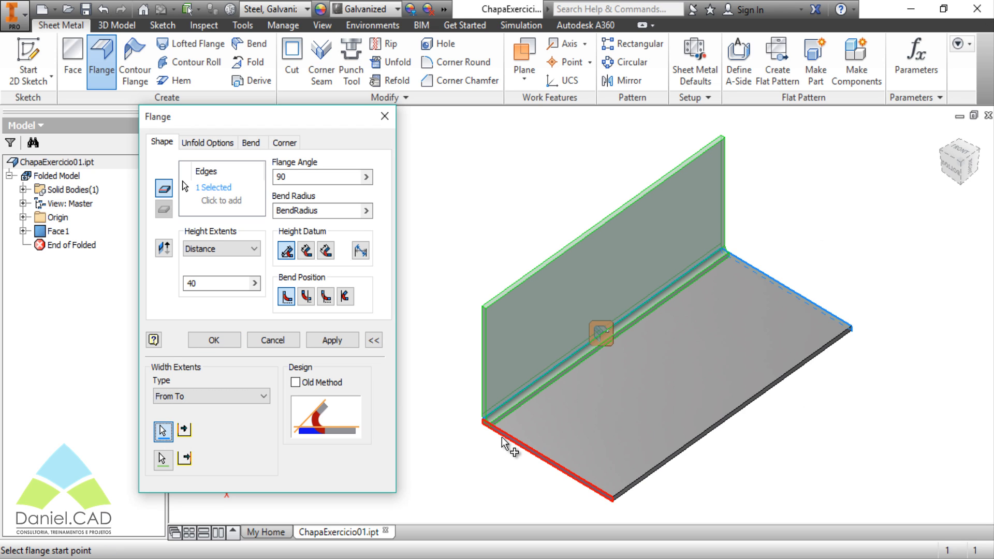
click(505, 444)
click(163, 459)
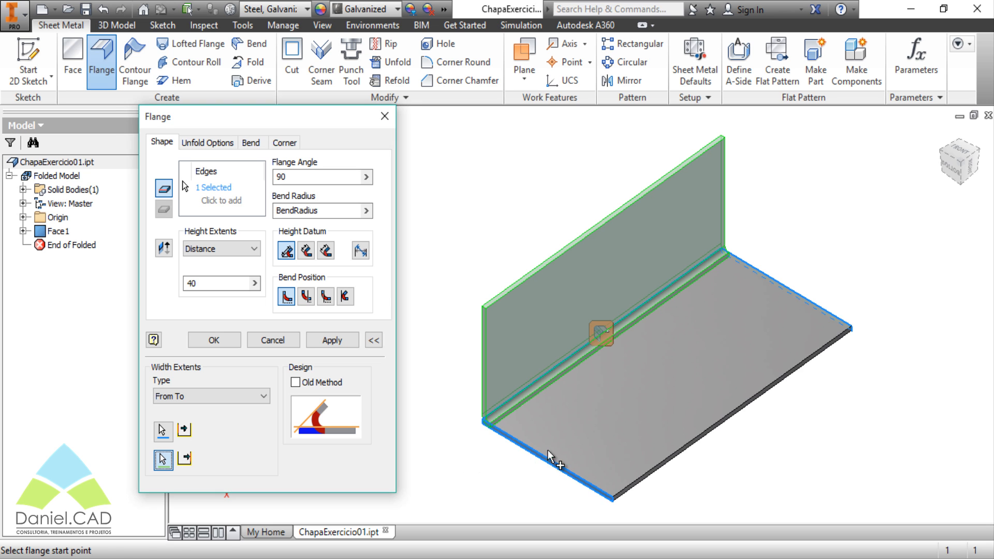
shift+middle_drag(550, 456, 417, 443)
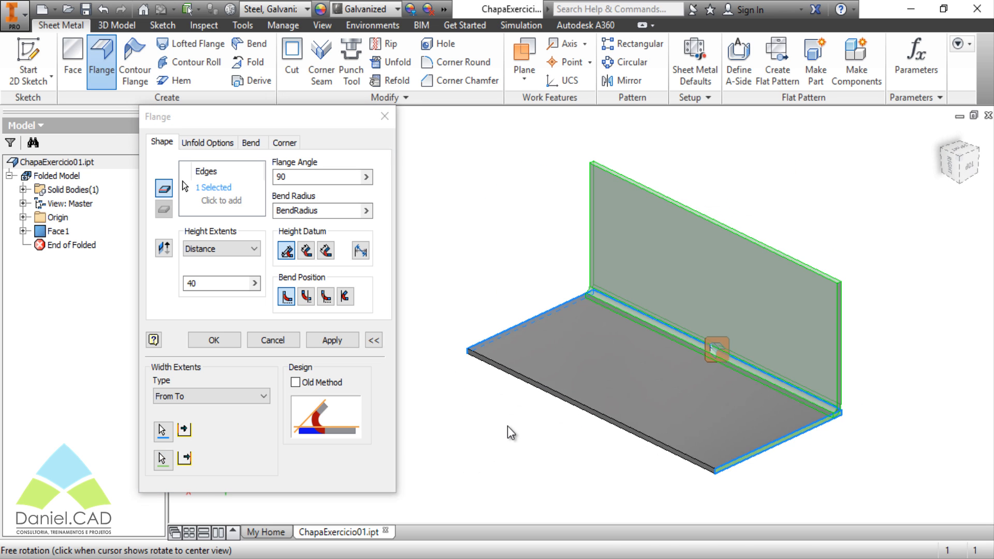
shift+middle_drag(507, 427, 650, 432)
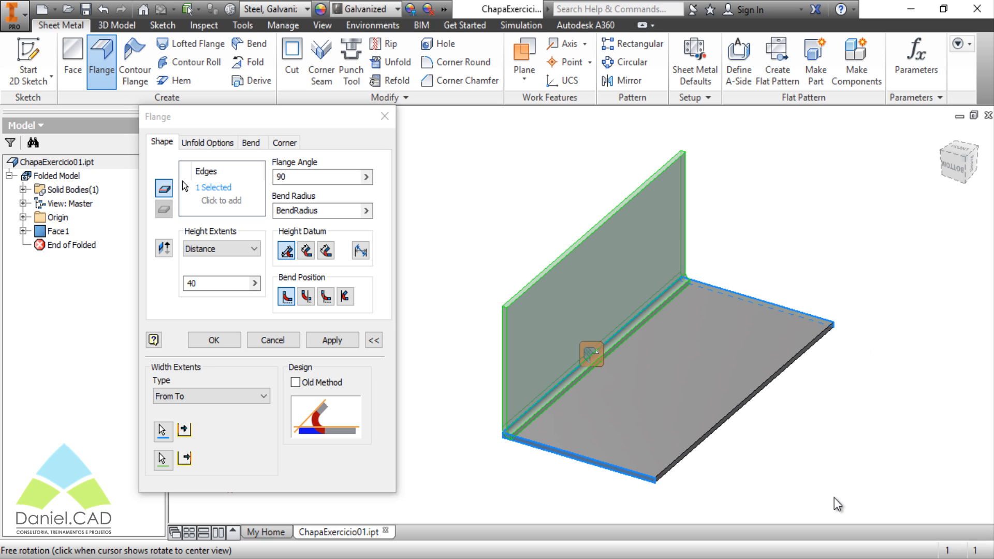
shift+middle_drag(837, 471, 822, 464)
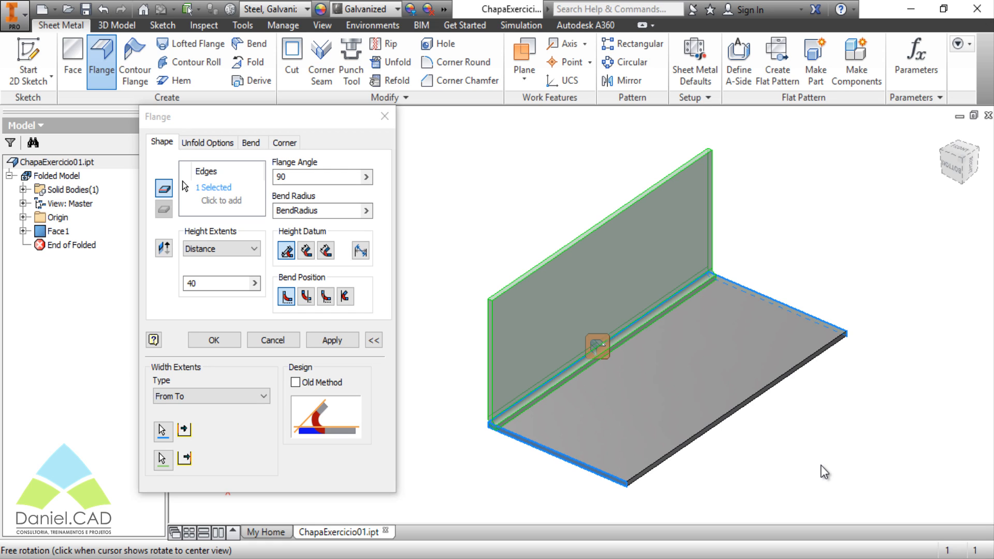
- Set the flange's width extents type to Edge and its flange angle to 120 degrees
click(264, 396)
click(166, 406)
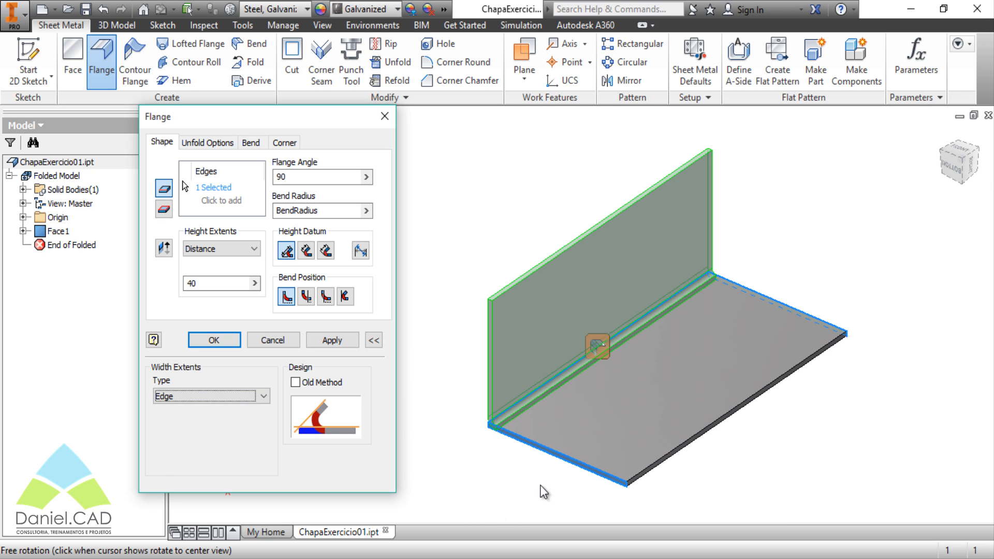
click(957, 177)
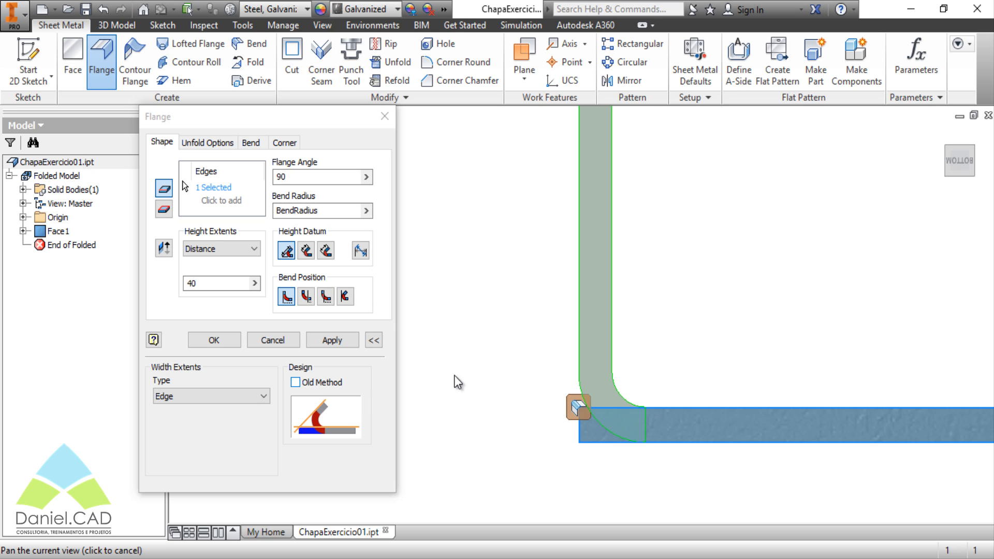
drag(595, 378, 505, 417)
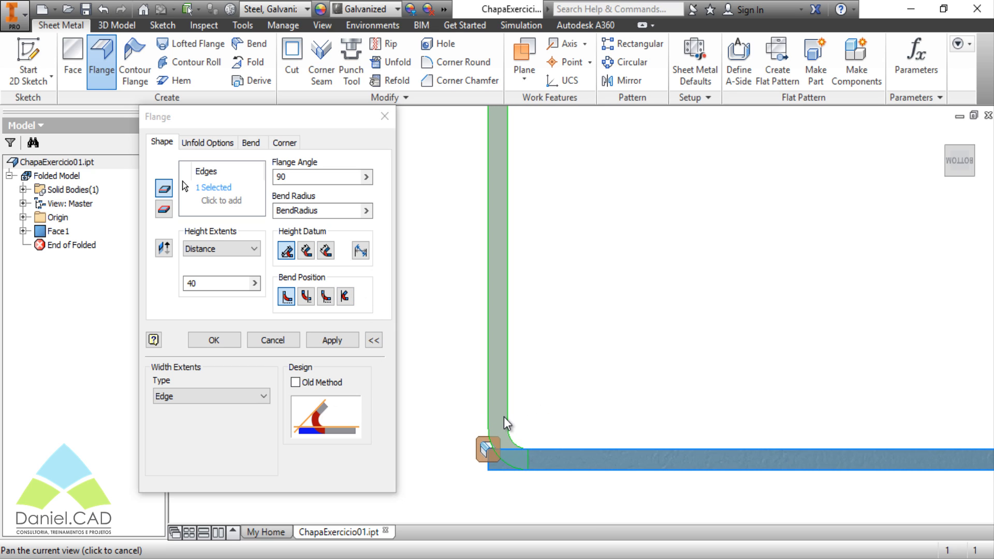
drag(315, 178, 269, 177)
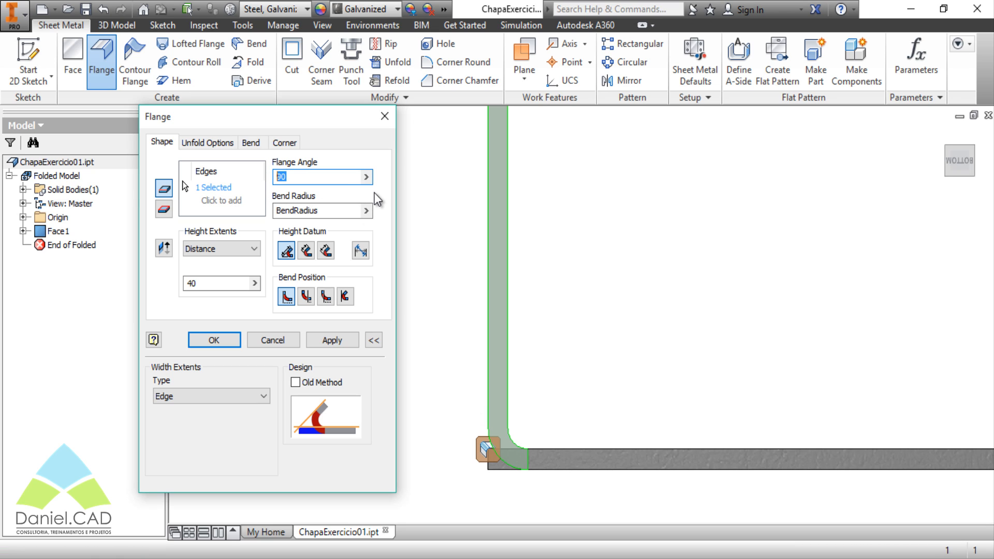
text(120)
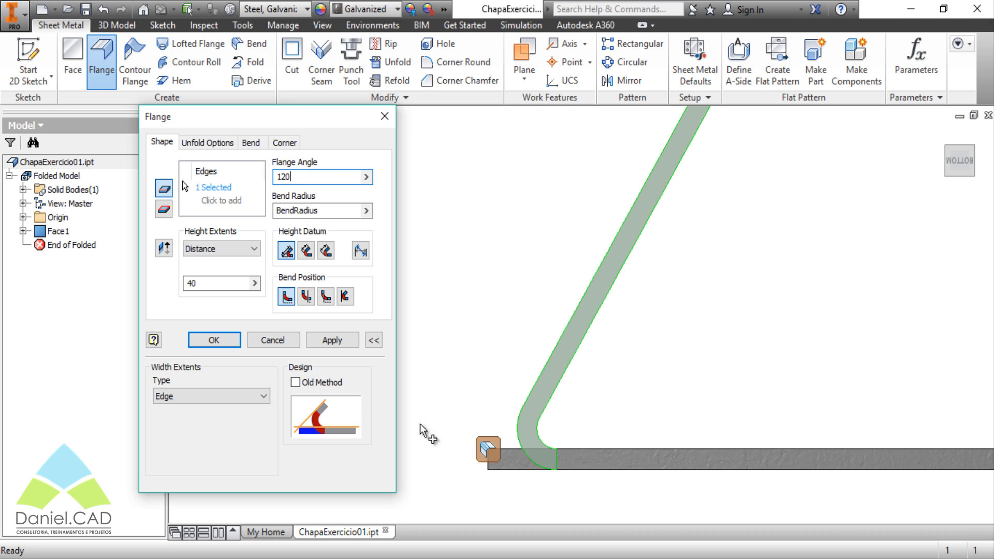
- Enable the Old Method design option, comparing the bend with it on and off and with the bend tangent to the side face
scroll(482, 461, up, 3)
middle_drag(511, 472, 549, 460)
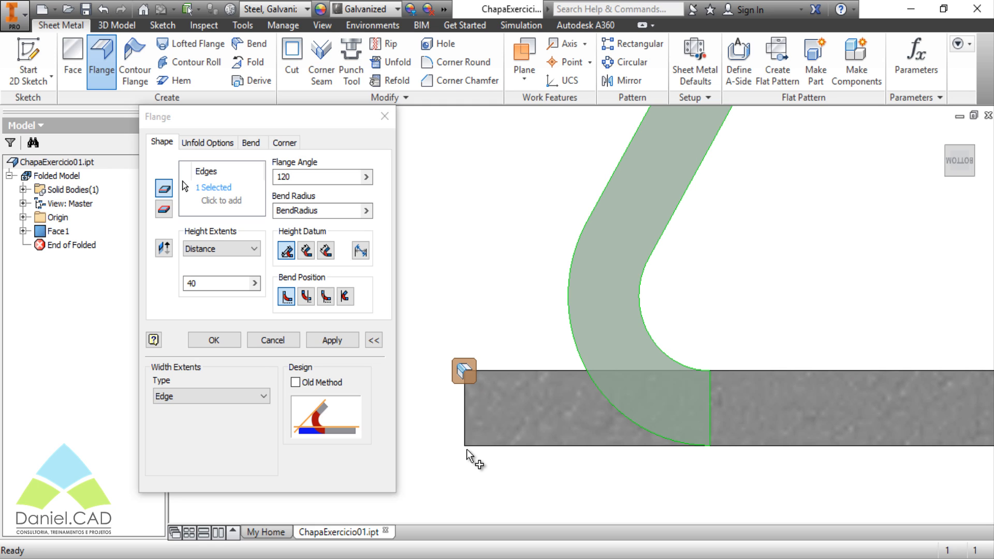
click(326, 383)
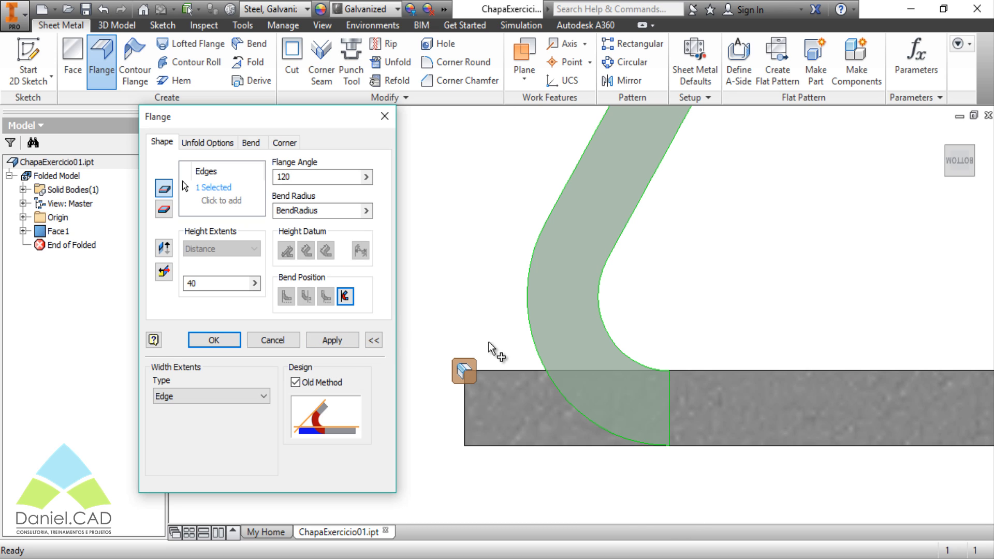
click(346, 297)
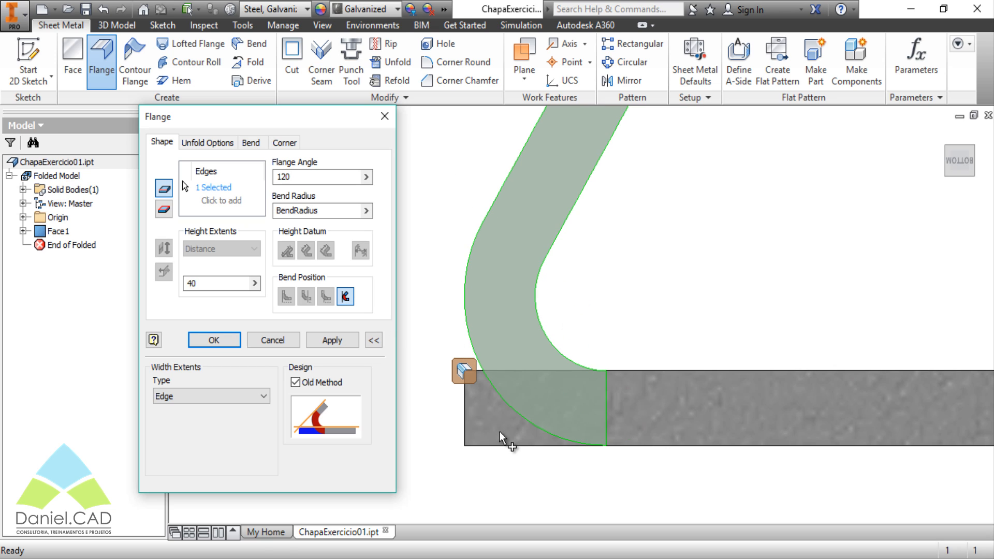
click(298, 383)
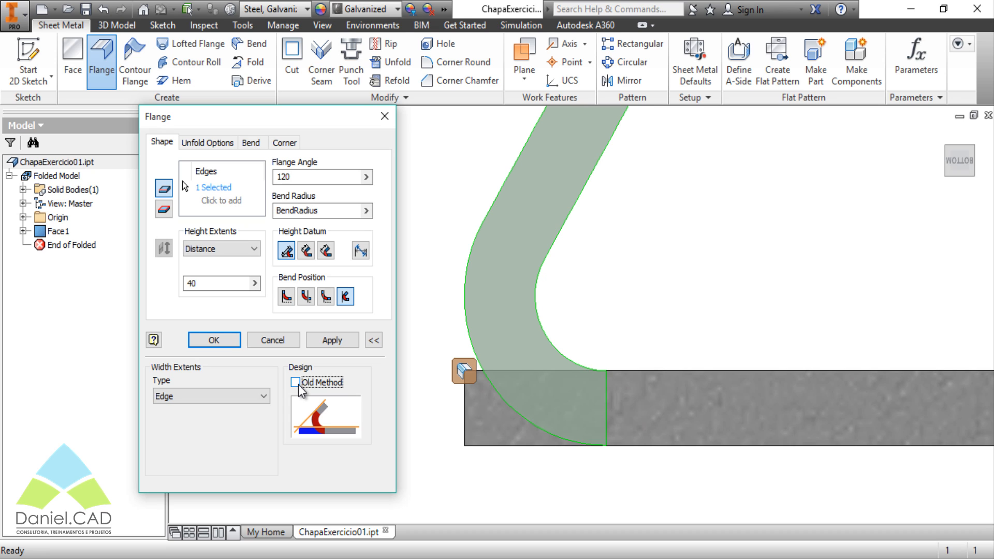
click(296, 383)
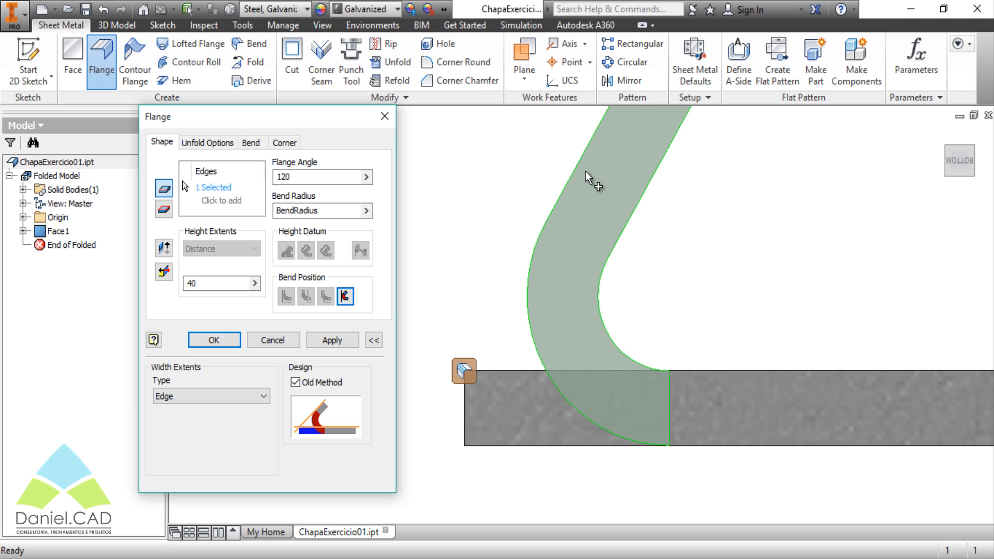
scroll(702, 397, down, 4)
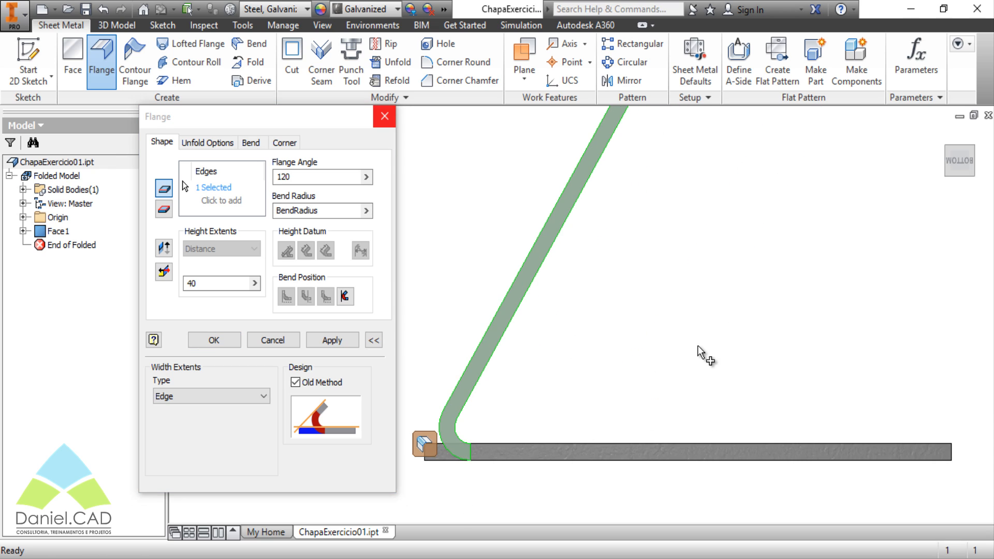